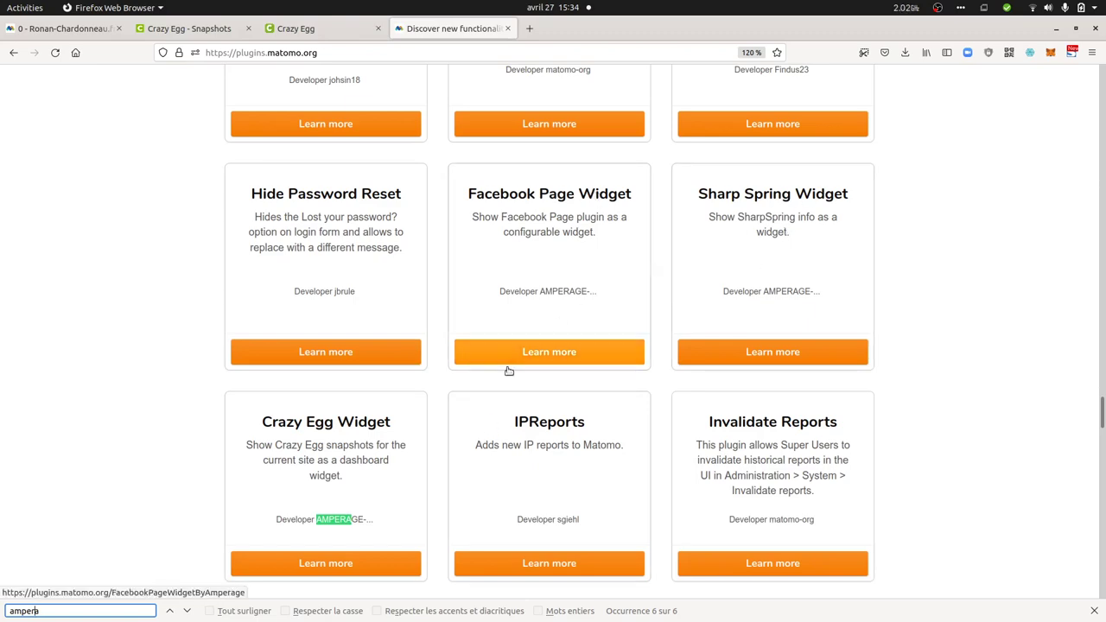
# Look through the Matomo plugin listing around the AMPERAGE widgets, including Facebook Page Widget, Sharp Spring Widget and Crazy Egg Widget.
pyautogui.scroll(10, 474, 418)
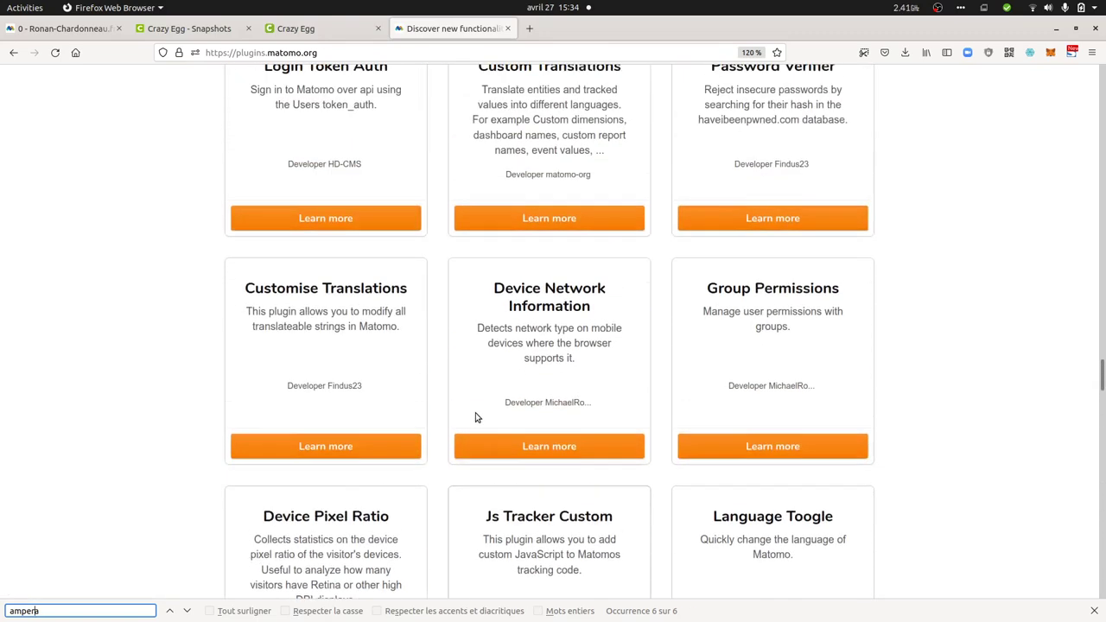
pyautogui.scroll(5, 474, 418)
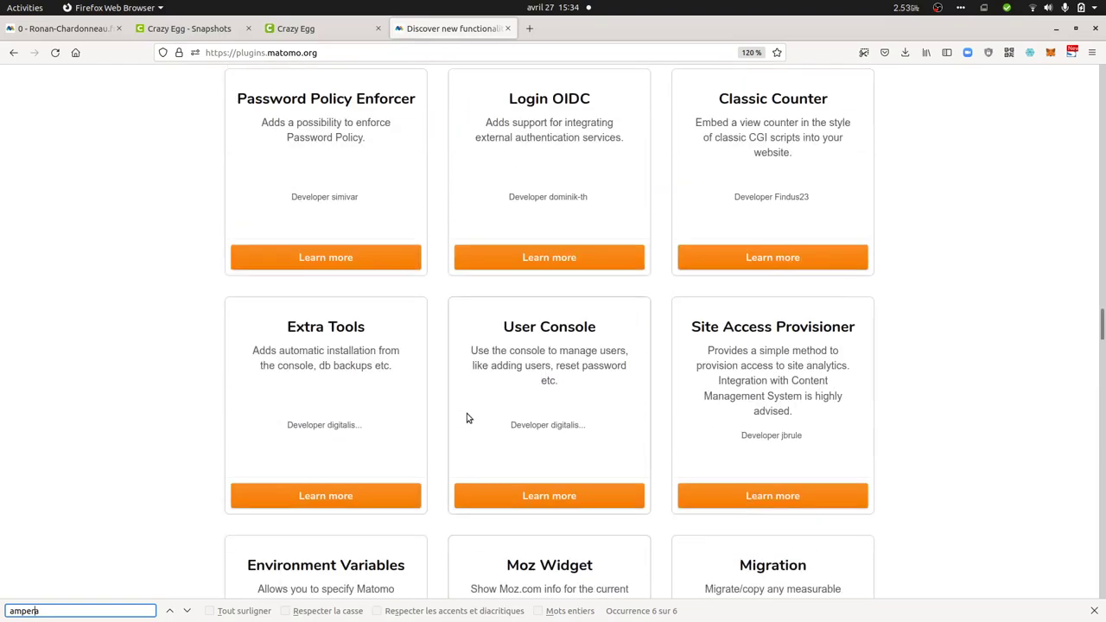
pyautogui.scroll(-4, 466, 415)
pyautogui.scroll(-9, 467, 418)
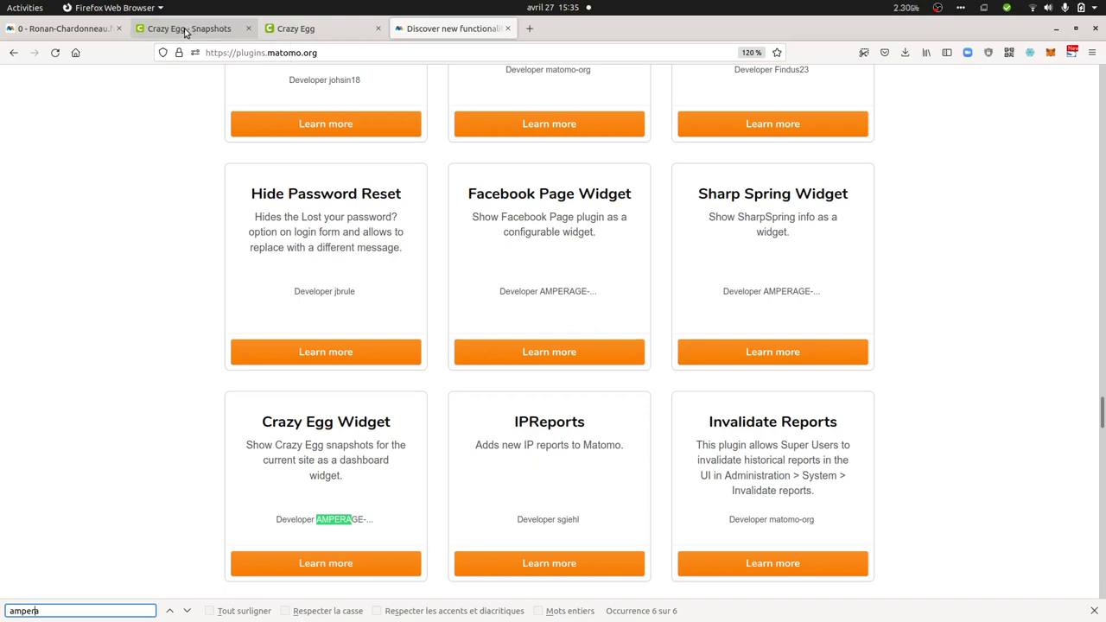
# Open the Matomo dashboard and change its layout to two equal-width columns.
pyautogui.click(58, 31)
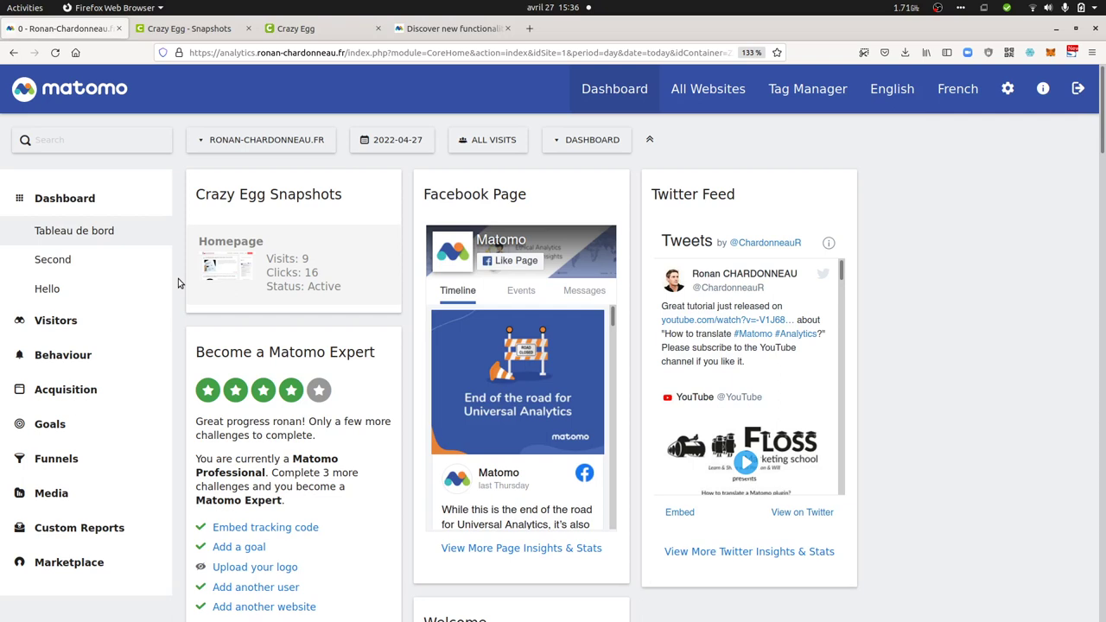
pyautogui.moveTo(226, 266)
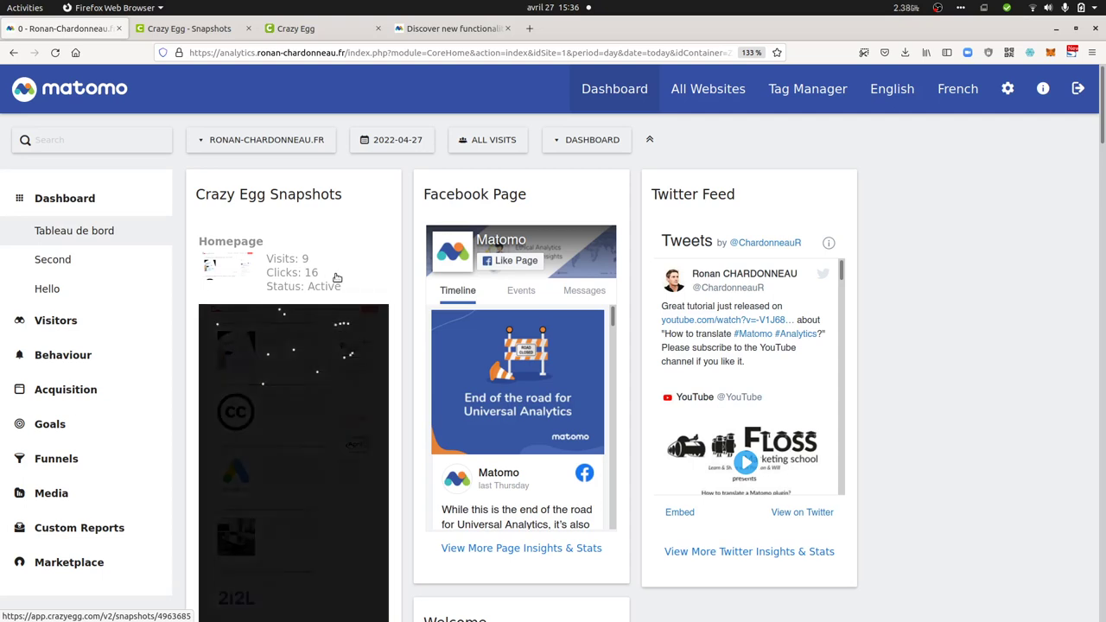
pyautogui.click(560, 142)
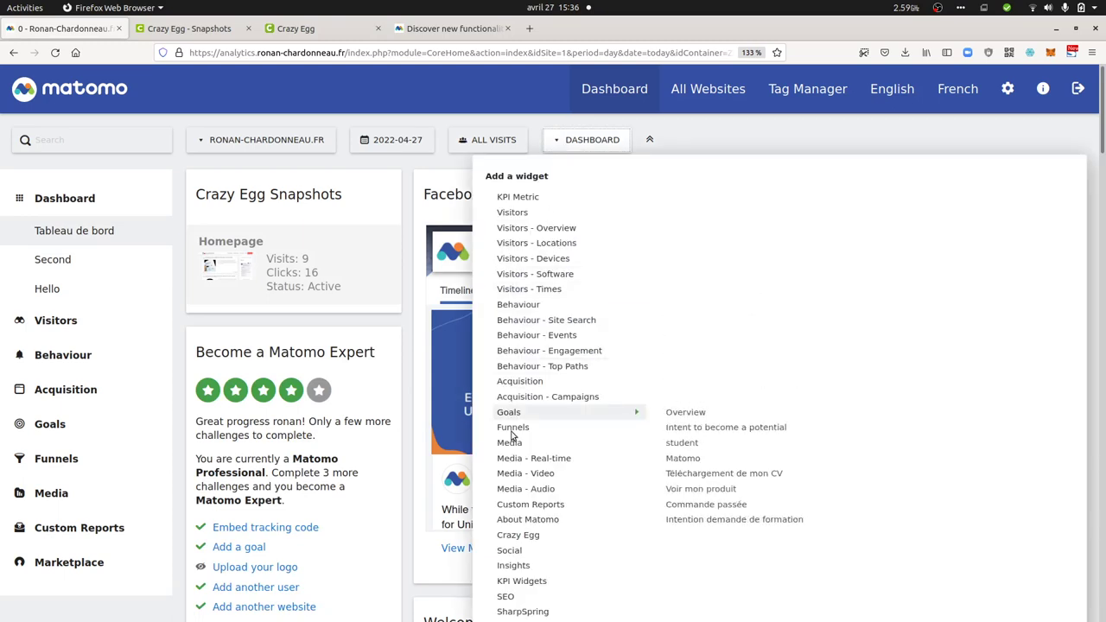
pyautogui.scroll(-3, 547, 553)
pyautogui.moveTo(548, 373)
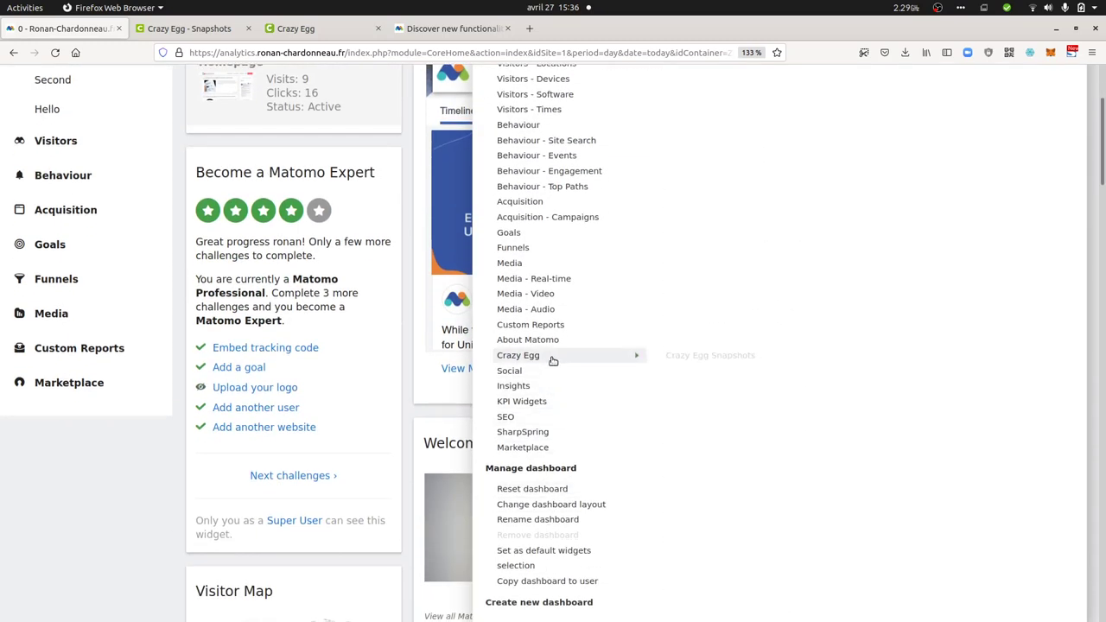
pyautogui.click(559, 503)
pyautogui.click(526, 239)
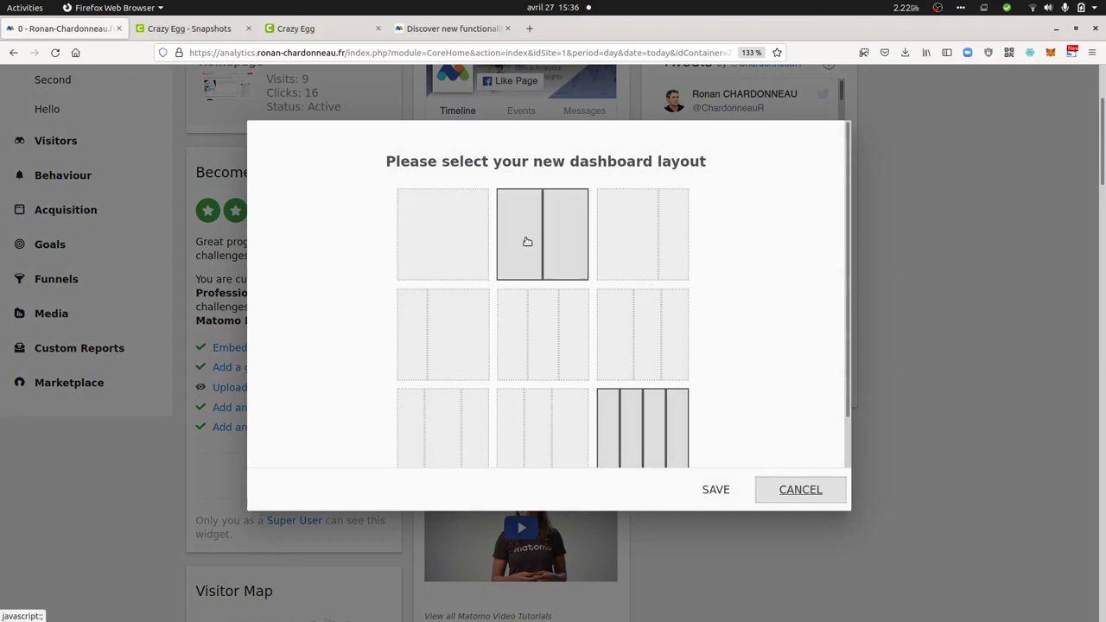
pyautogui.click(726, 489)
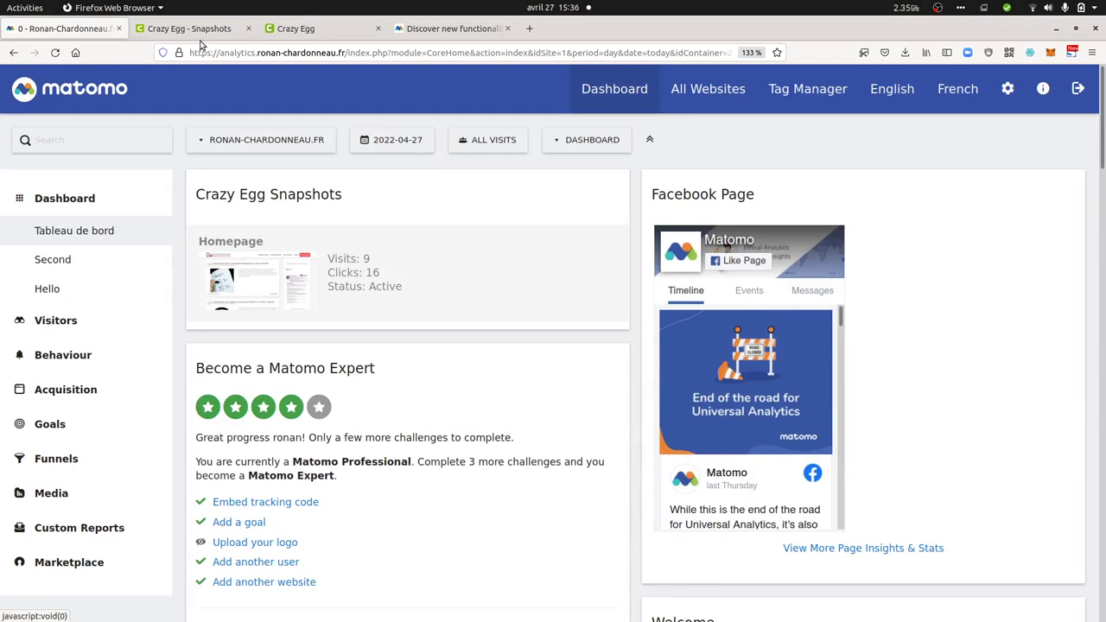
# Check the snapshots list in Crazy Egg and return to the Matomo dashboard.
pyautogui.click(190, 33)
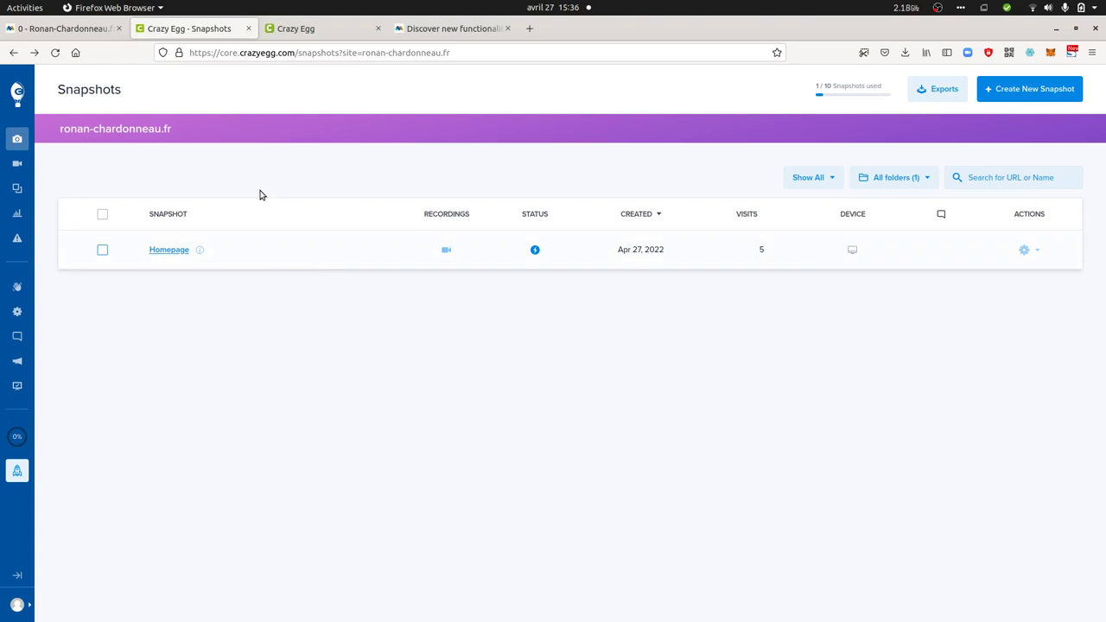
pyautogui.click(86, 31)
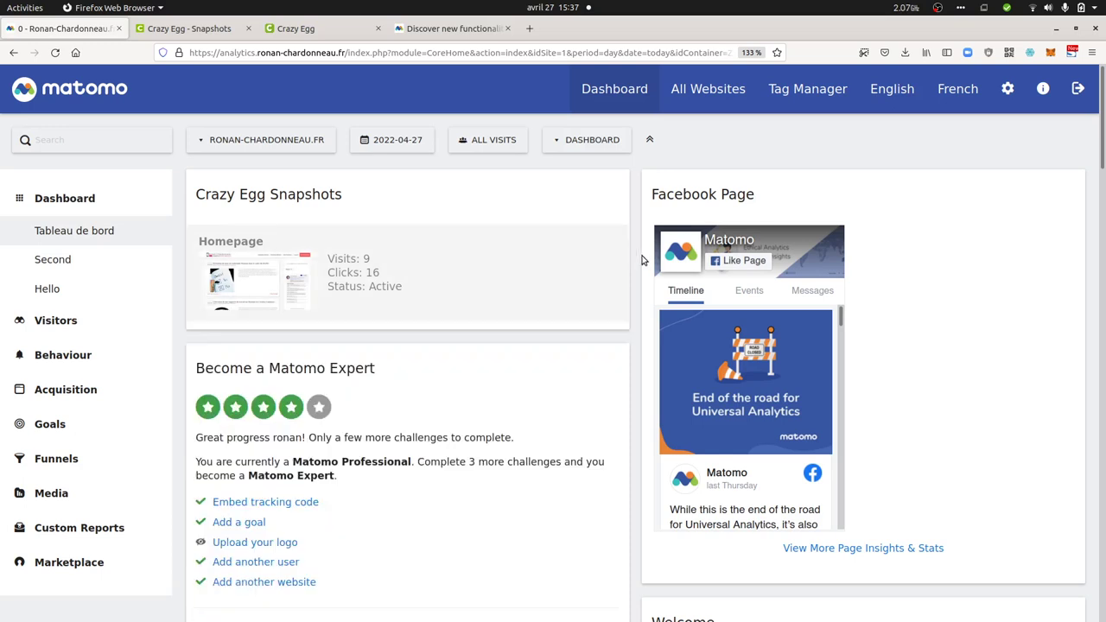
pyautogui.rightClick(640, 261)
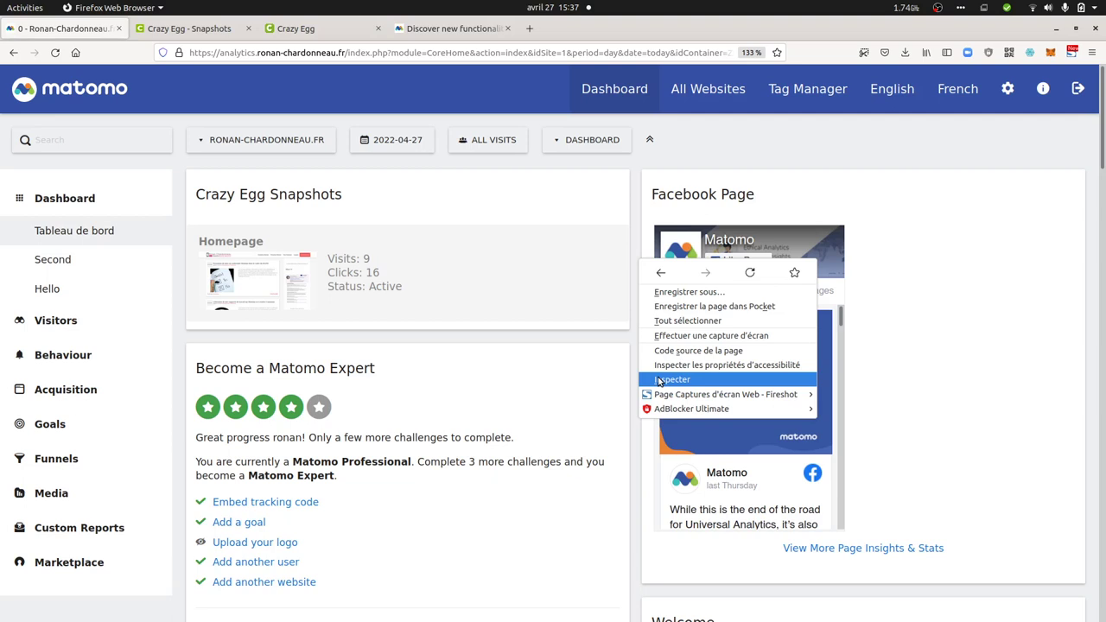
pyautogui.moveTo(477, 304)
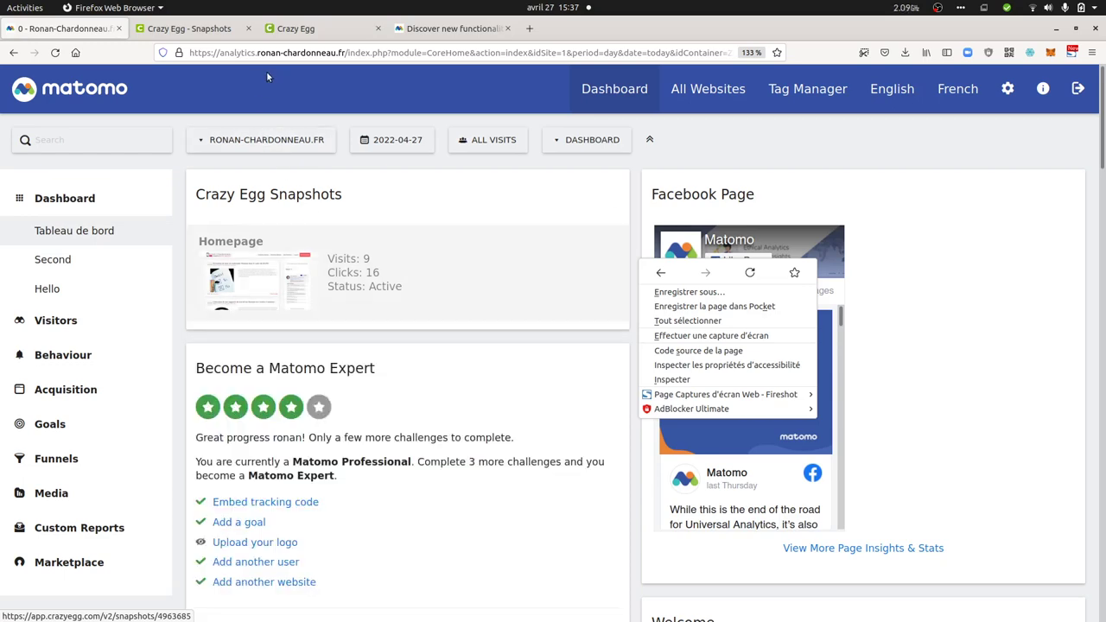
pyautogui.moveTo(259, 279)
pyautogui.moveTo(270, 298)
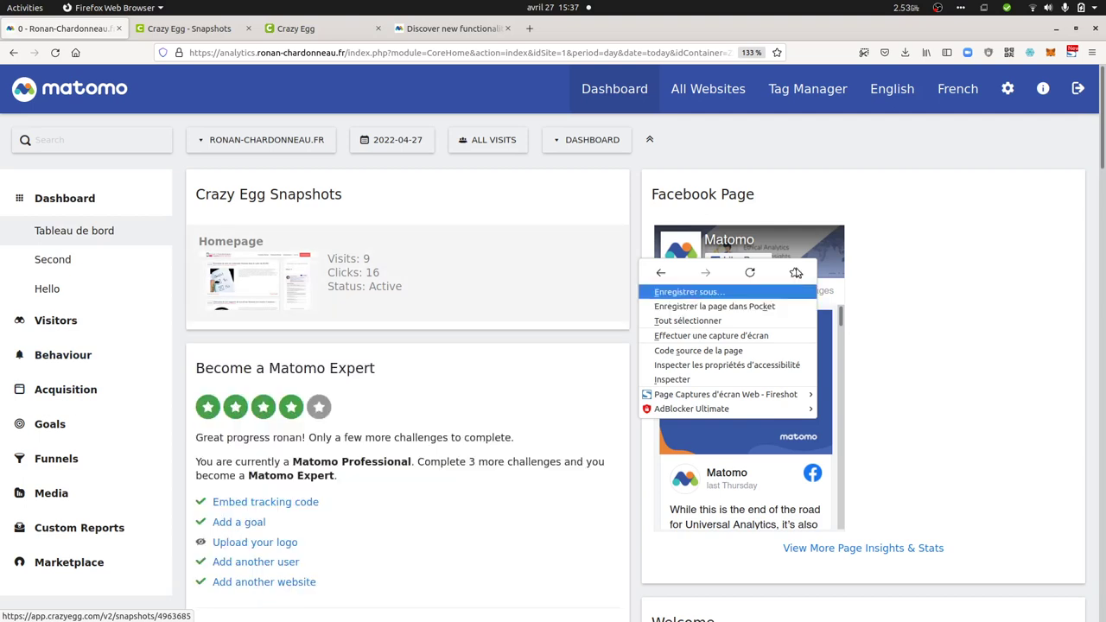
pyautogui.click(1020, 194)
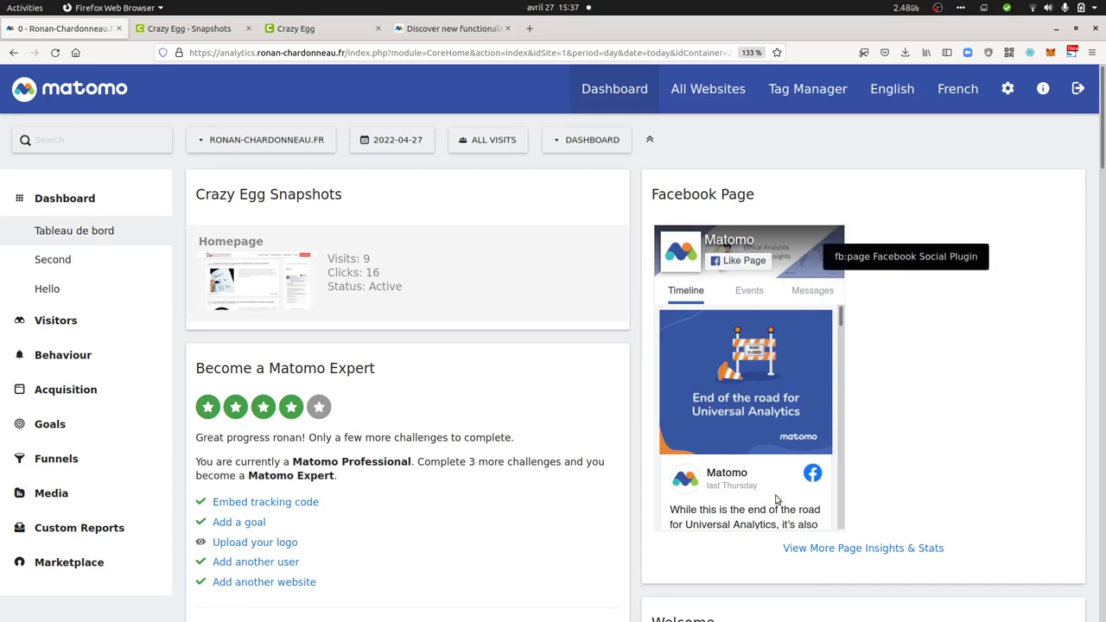
# Examine the posts in the Facebook Page and Twitter Feed widgets and the other widgets on the dashboard.
pyautogui.scroll(-5, 778, 497)
pyautogui.scroll(-4, 740, 372)
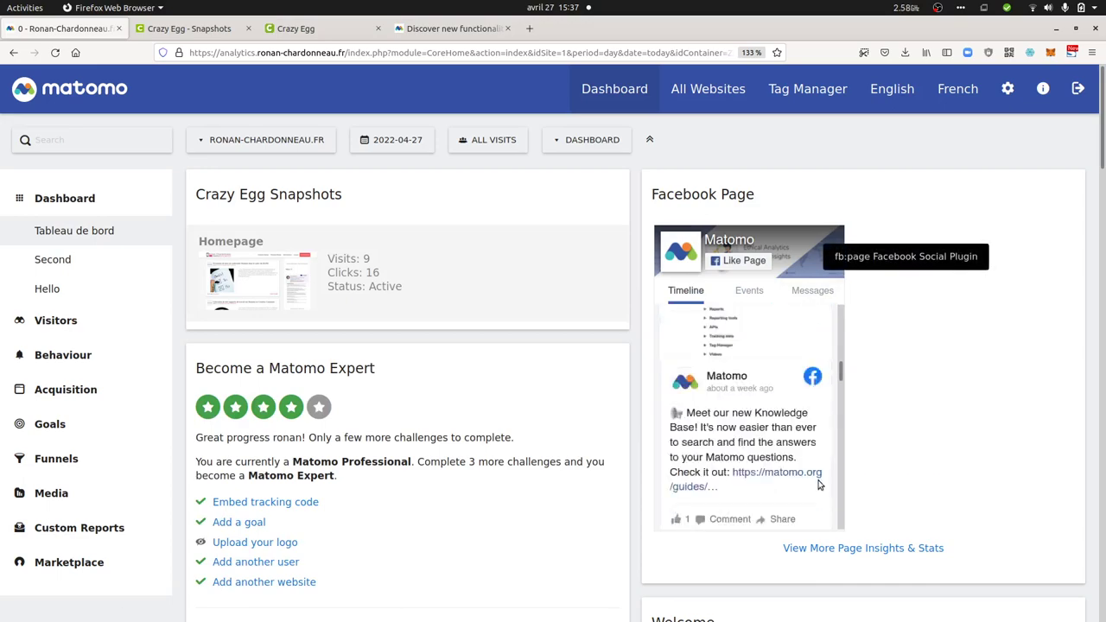
pyautogui.scroll(-5, 859, 489)
pyautogui.scroll(-15, 725, 357)
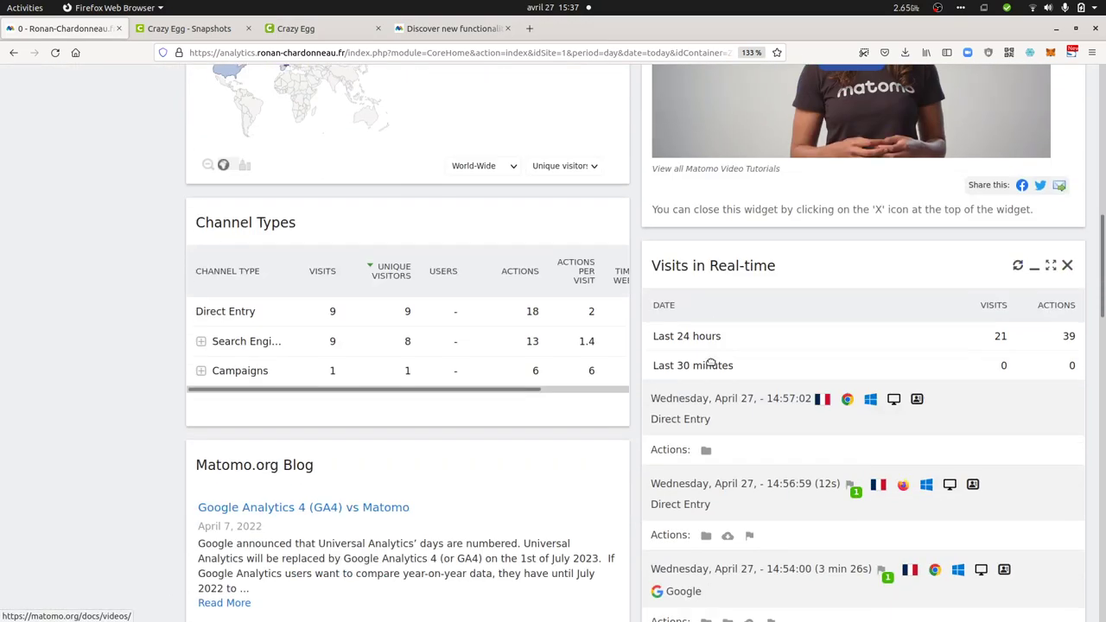
pyautogui.scroll(-5, 703, 365)
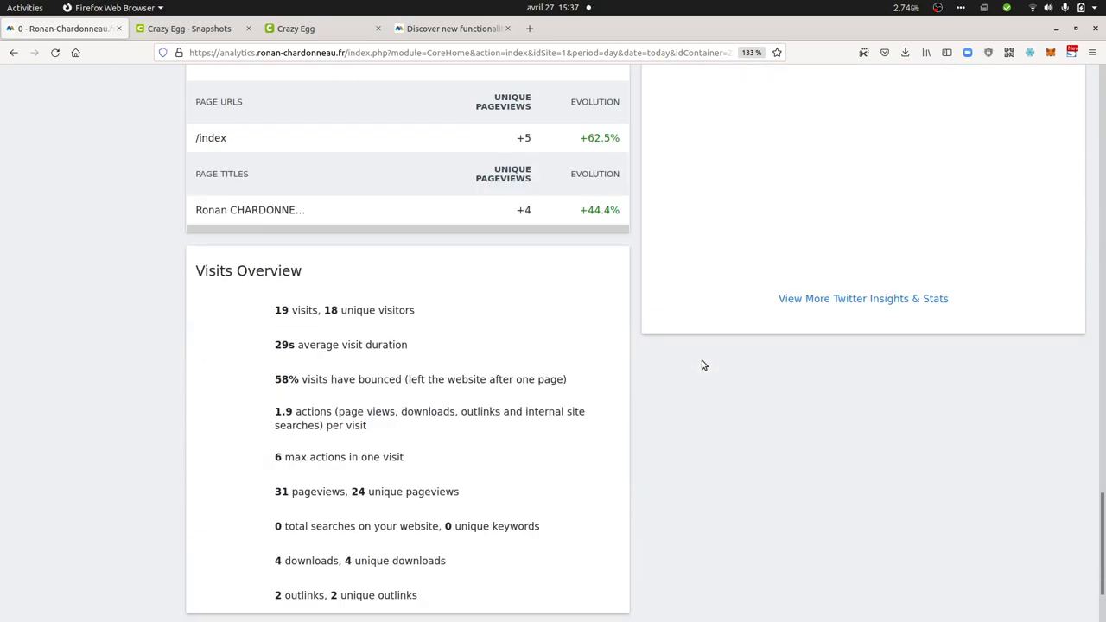
pyautogui.scroll(2, 735, 319)
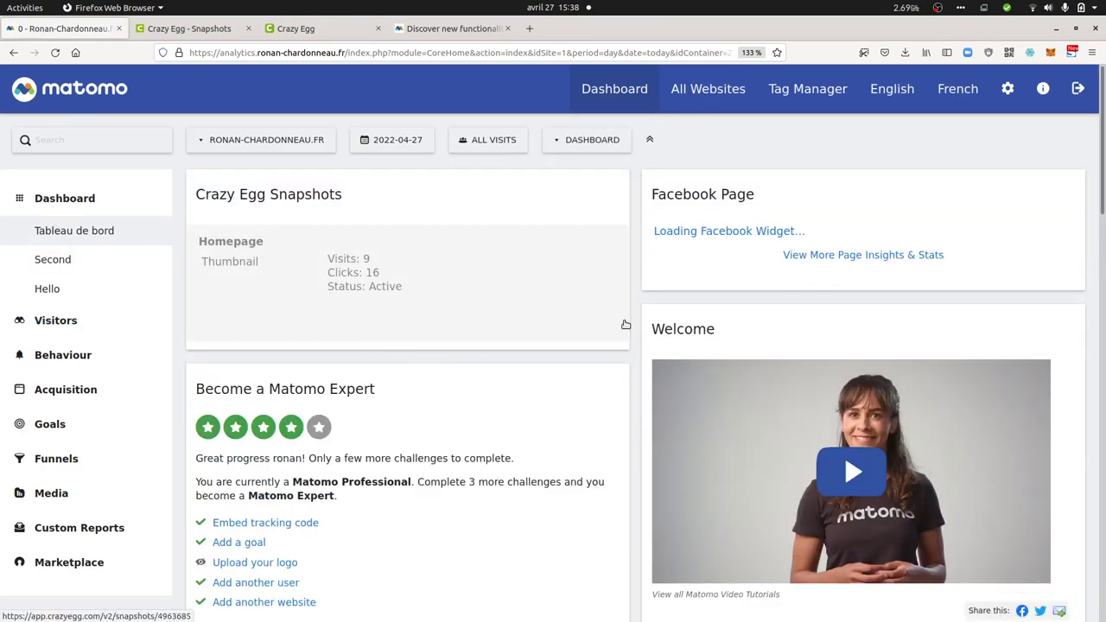
pyautogui.scroll(-5, 691, 311)
pyautogui.scroll(-9, 741, 298)
pyautogui.scroll(2, 738, 297)
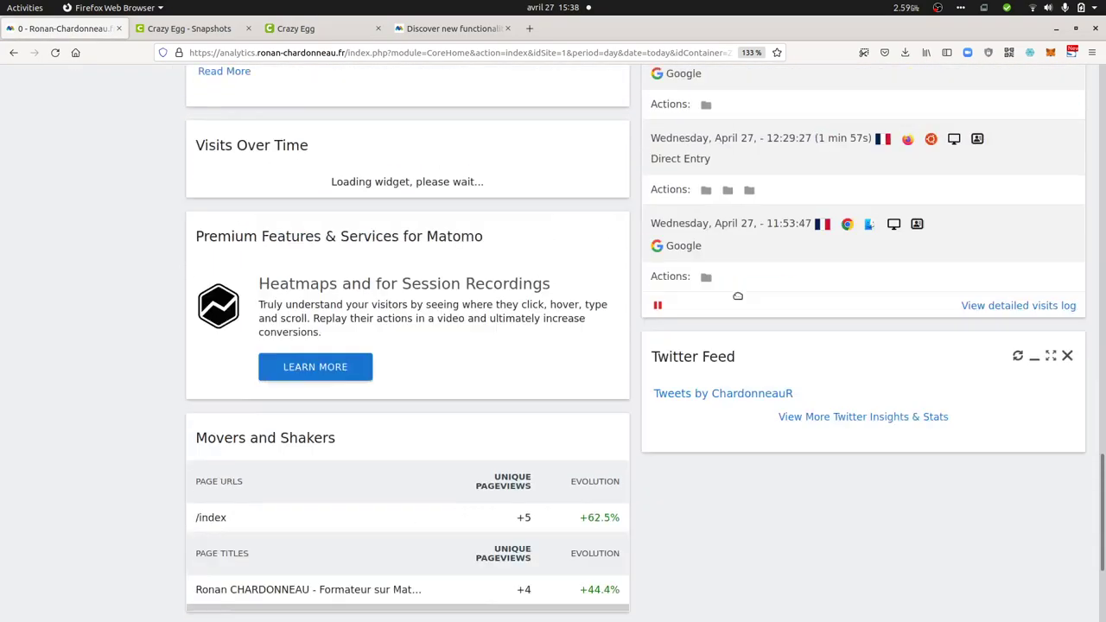
pyautogui.scroll(-2, 737, 327)
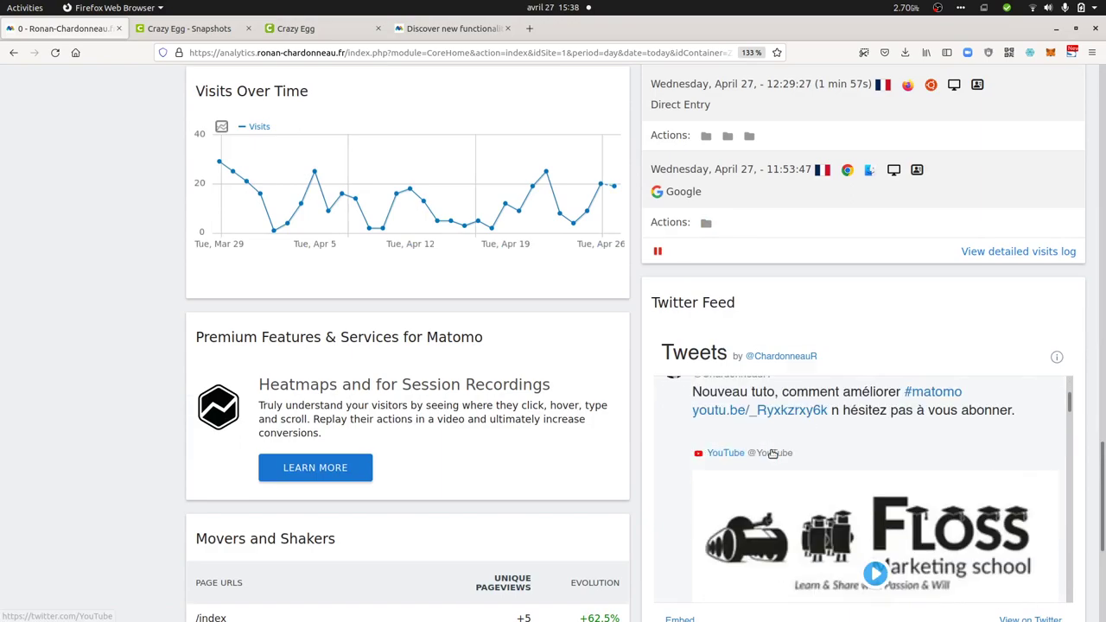
pyautogui.scroll(-6, 783, 468)
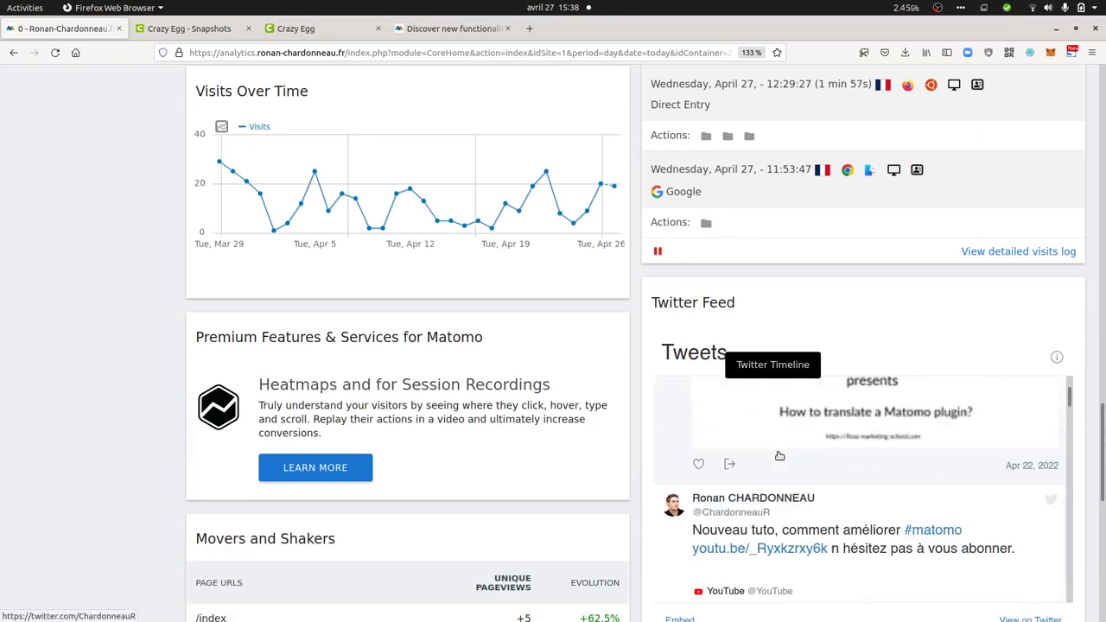
pyautogui.scroll(10, 711, 408)
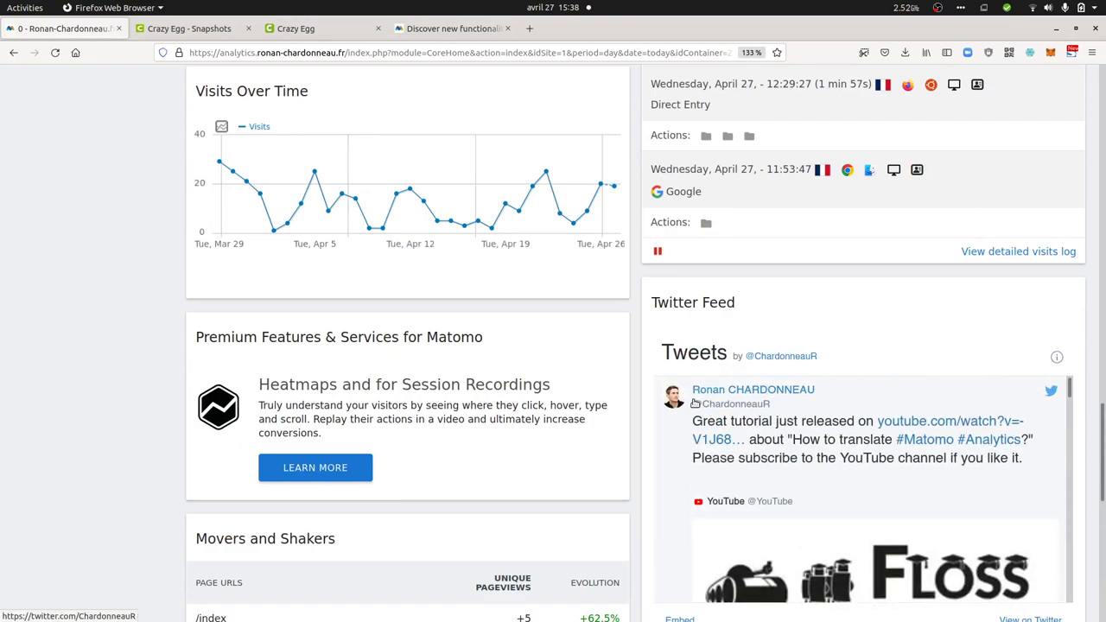
pyautogui.scroll(10, 710, 408)
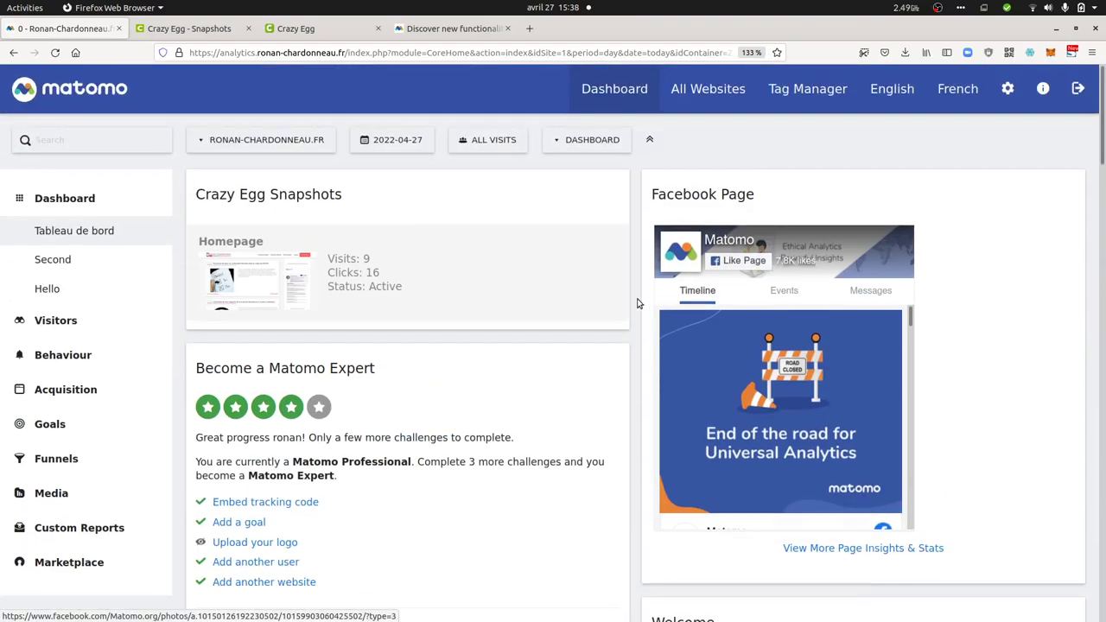
pyautogui.moveTo(607, 301)
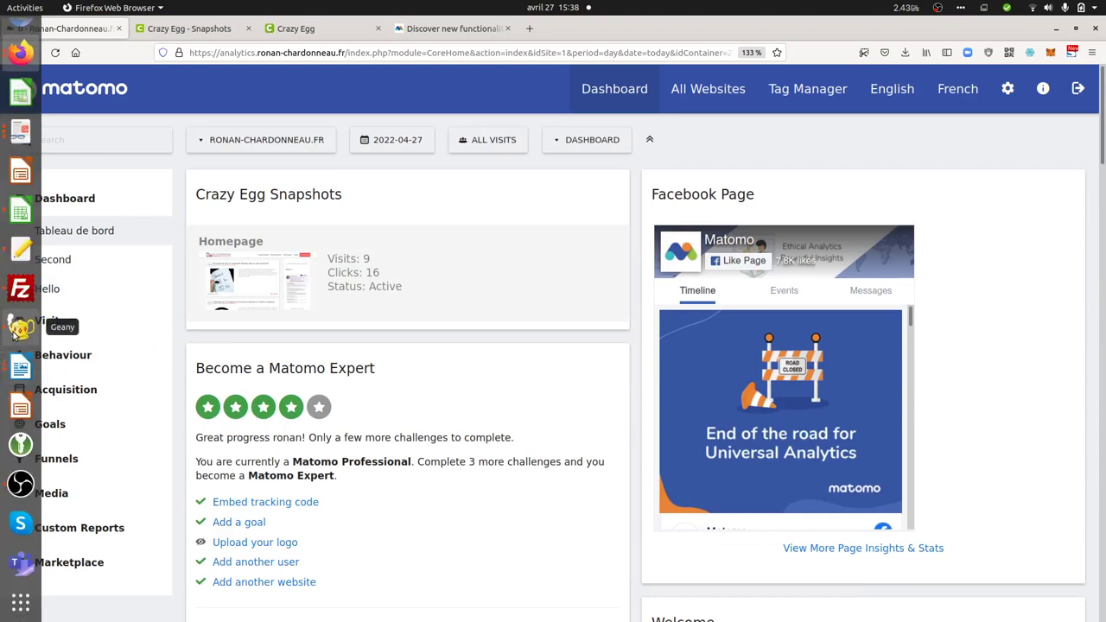
# Switch to Geany and highlight the "csp report only = 1" line in the [General] section of config.ini.php.
pyautogui.click(19, 333)
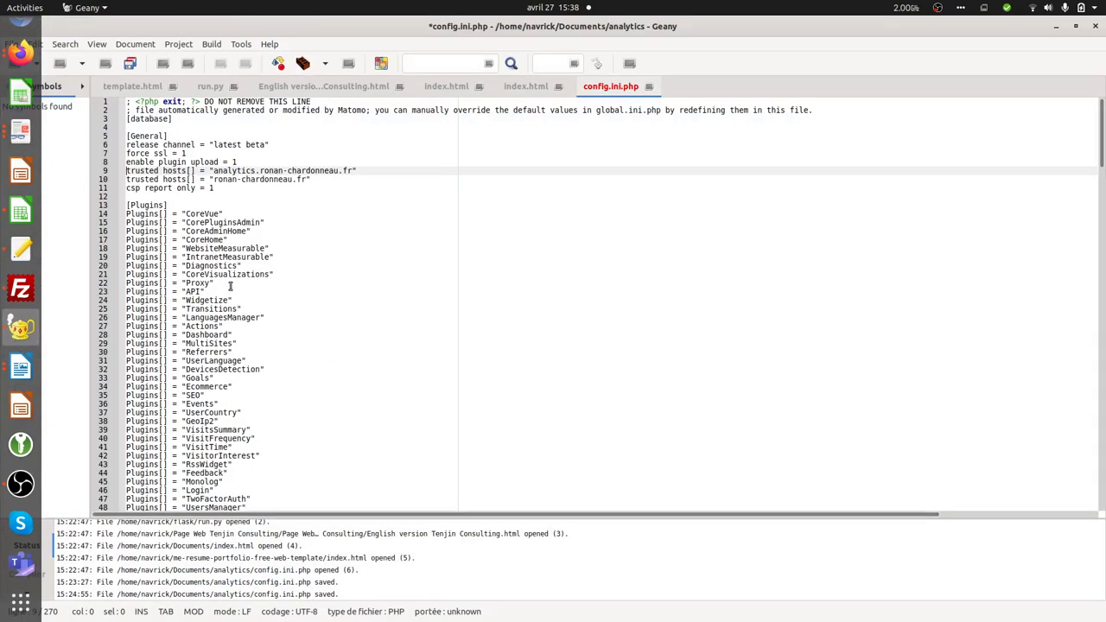
pyautogui.click(126, 187)
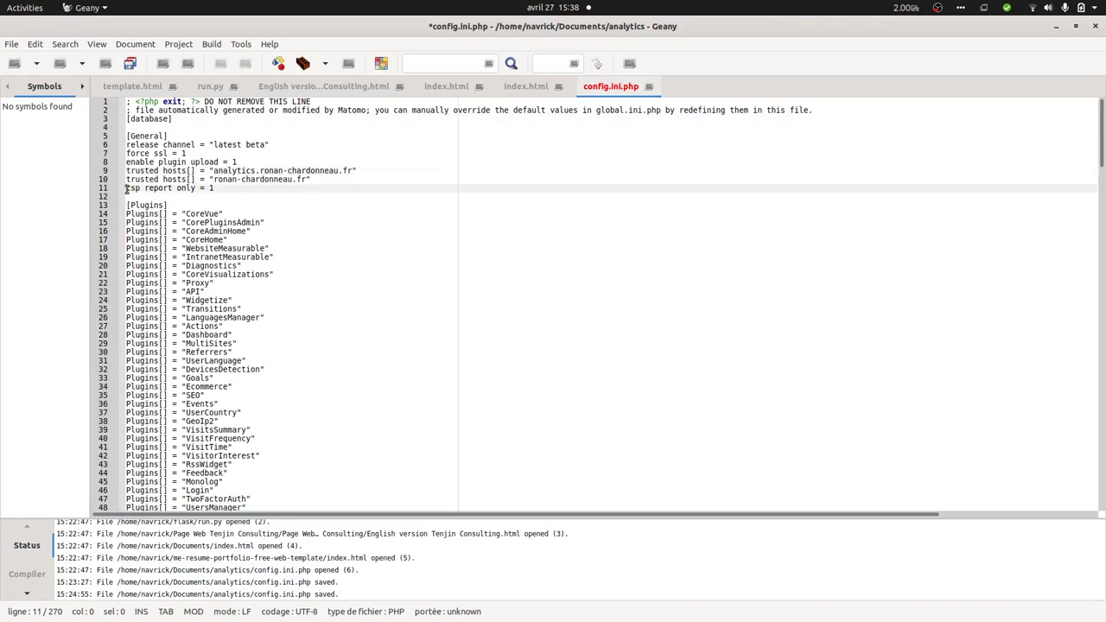
pyautogui.moveTo(140, 192); pyautogui.dragTo(217, 190)
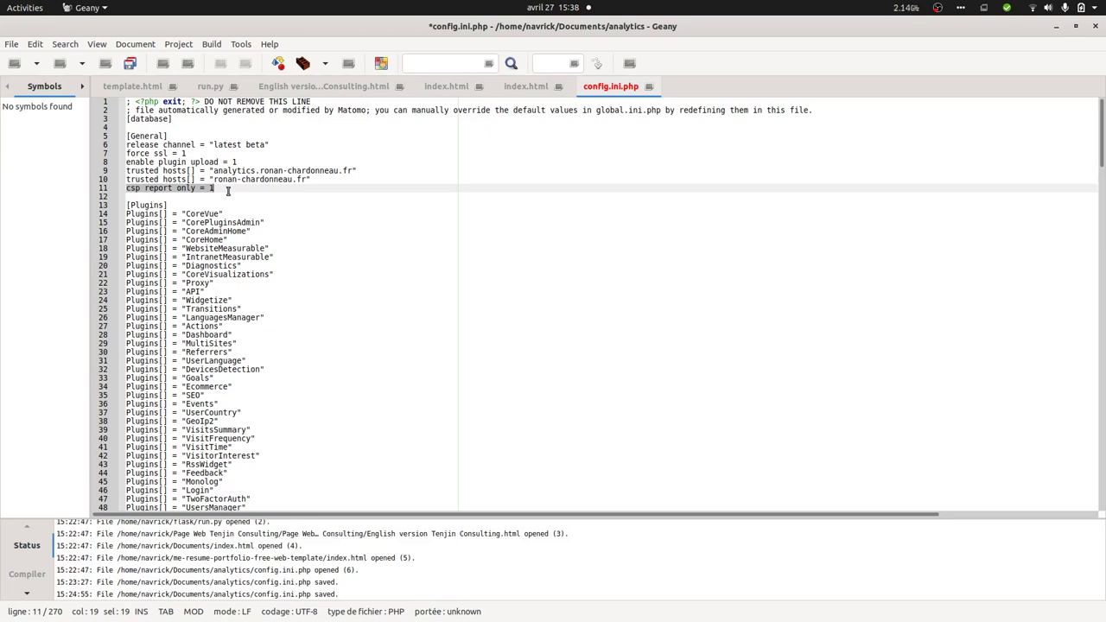
pyautogui.click(145, 199)
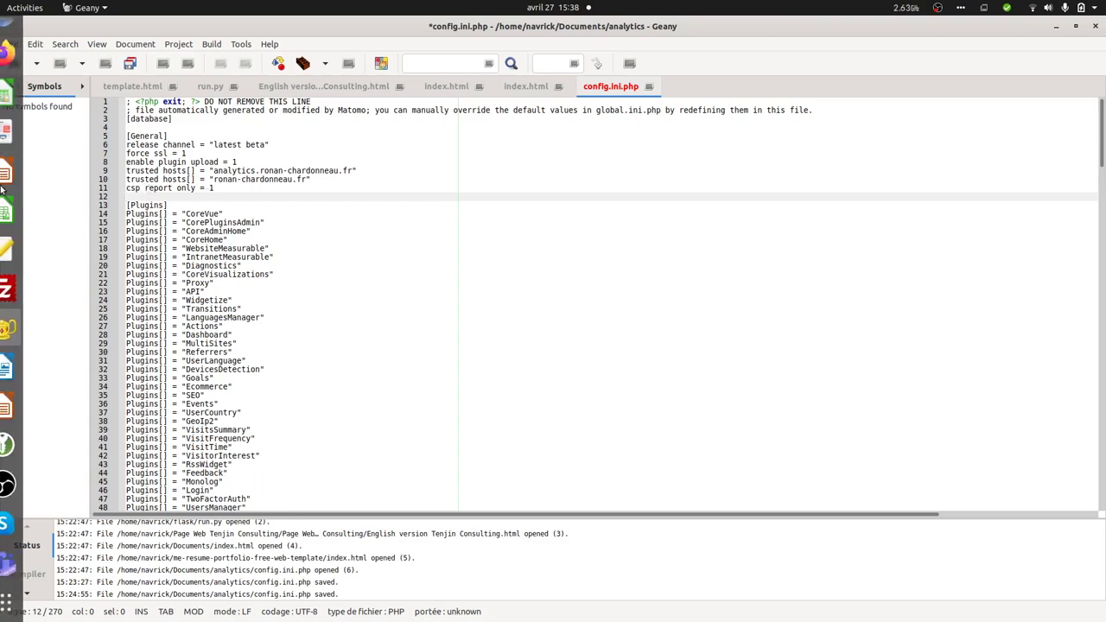
# Switch back to Firefox and preview the Homepage snapshot in the Crazy Egg Snapshots widget.
pyautogui.click(19, 56)
pyautogui.moveTo(283, 298)
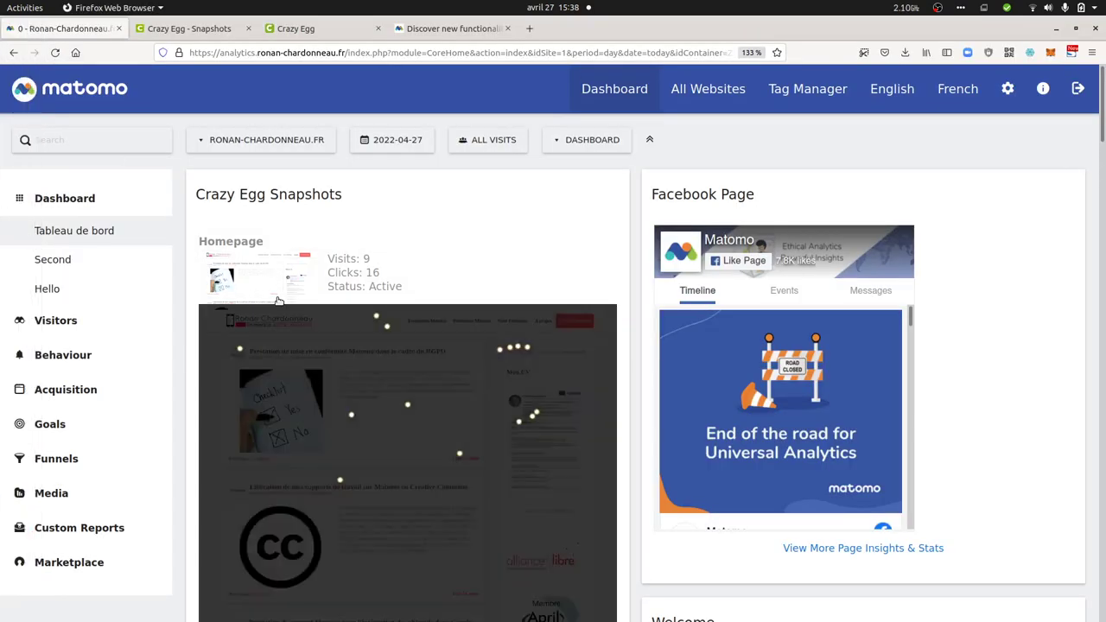